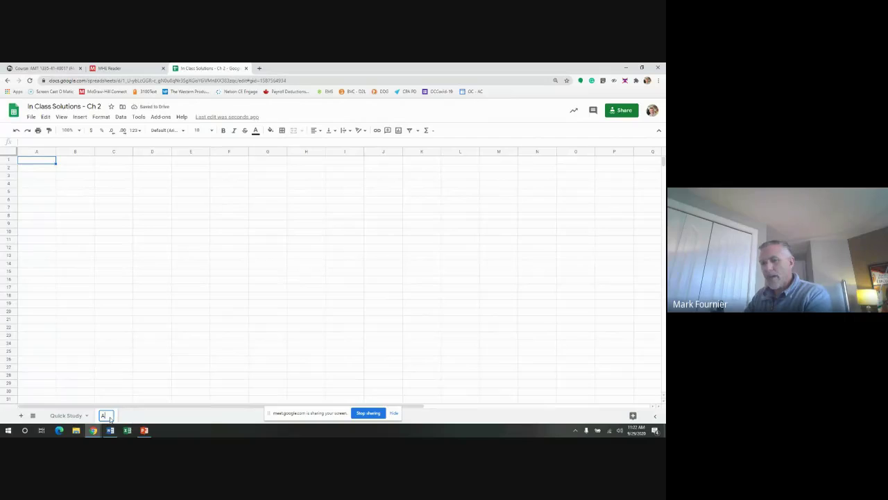
Name the new sheet ALCREW.
key("Return")
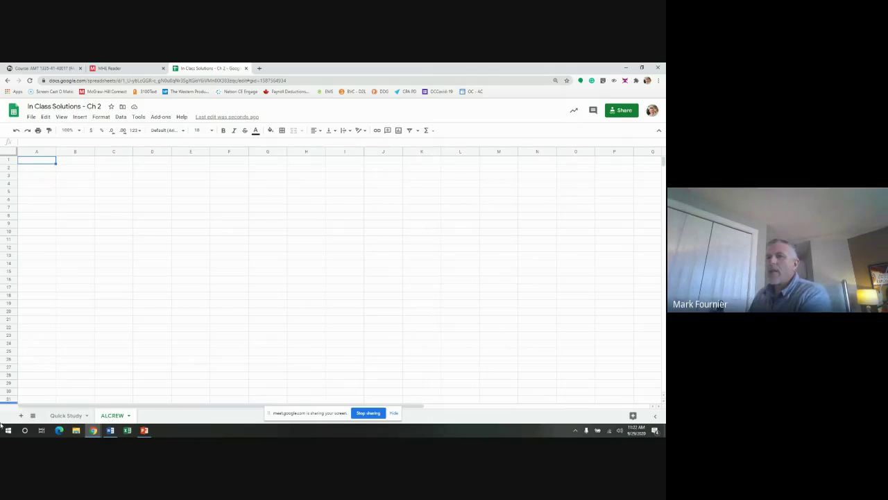
Enter the letters A, L, C, R, E and W one per cell in B2 through B7.
left_click(75, 167)
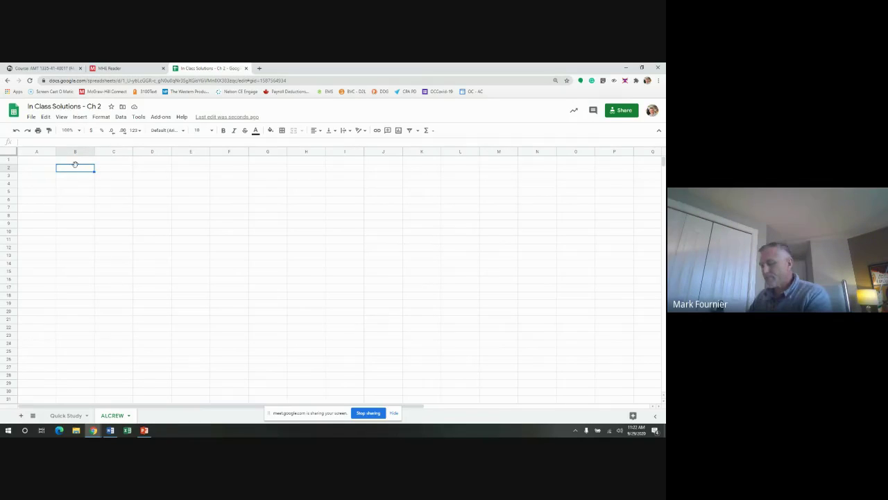
type("A")
key("Return")
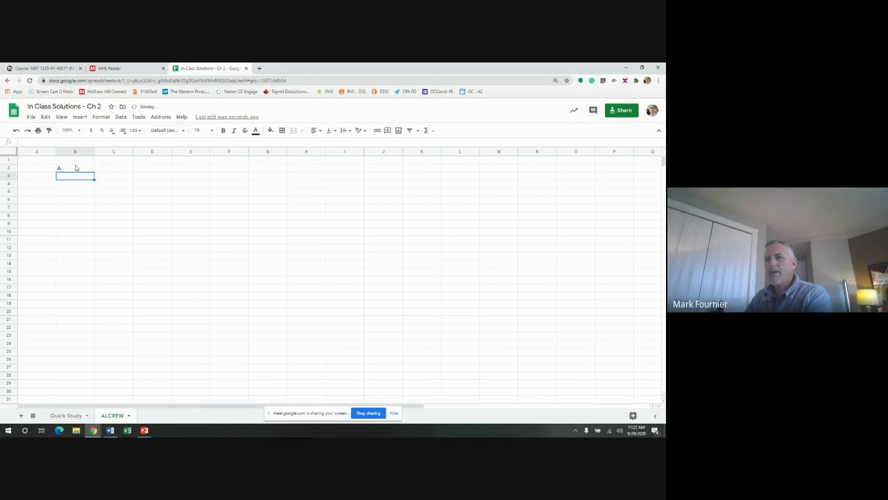
type("L")
key("Return")
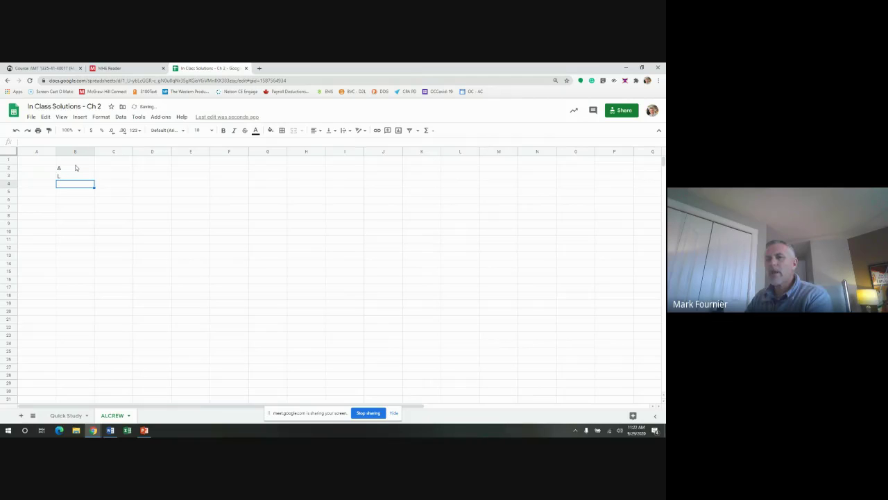
type("C")
key("Return")
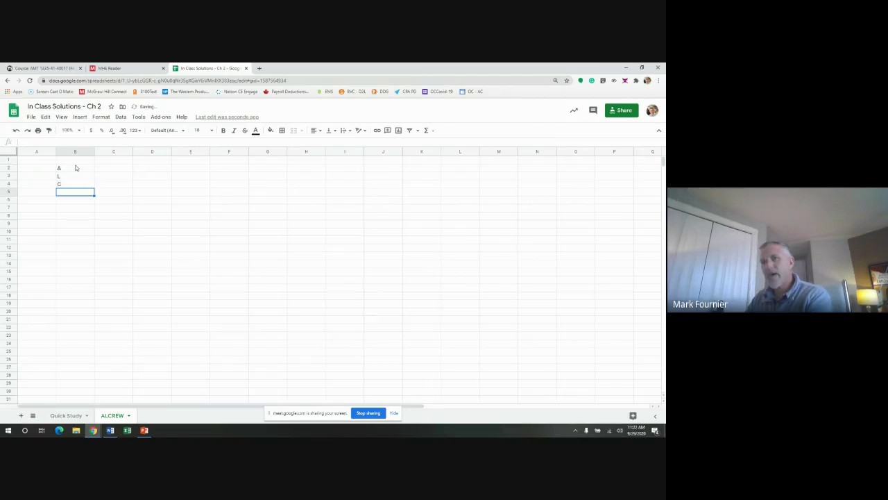
type("R")
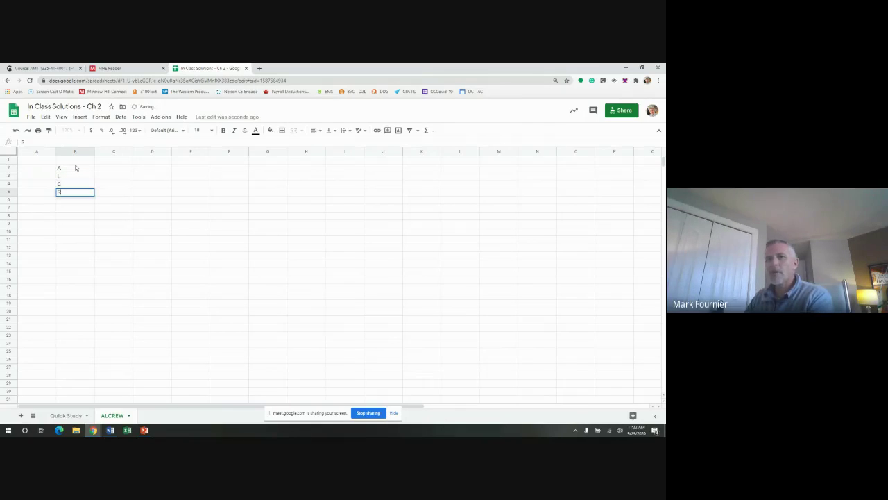
key("Return")
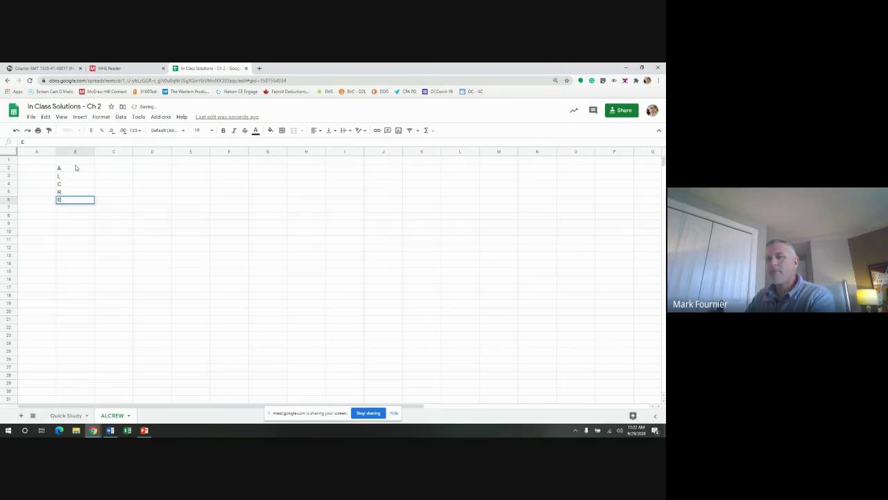
type("EW")
key("BackSpace")
key("Return")
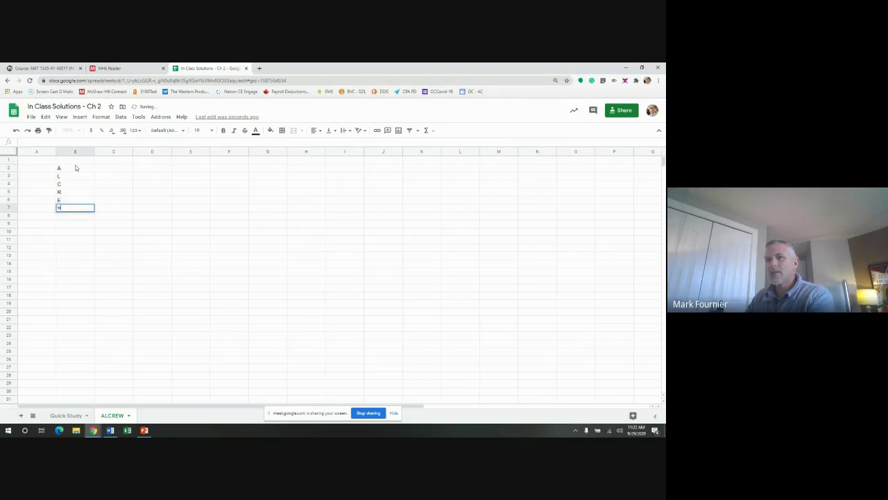
type("W")
key("Up")
key("Up")
key("Up")
key("Up")
key("Up")
key("Down")
key("Down")
key("Down")
key("Down")
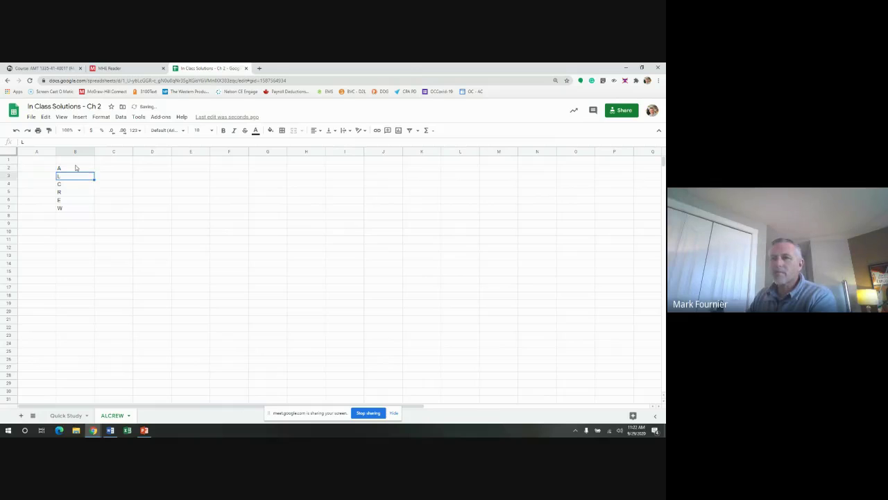
key("Up")
key("Up")
key("Up")
key("Up")
key("Up")
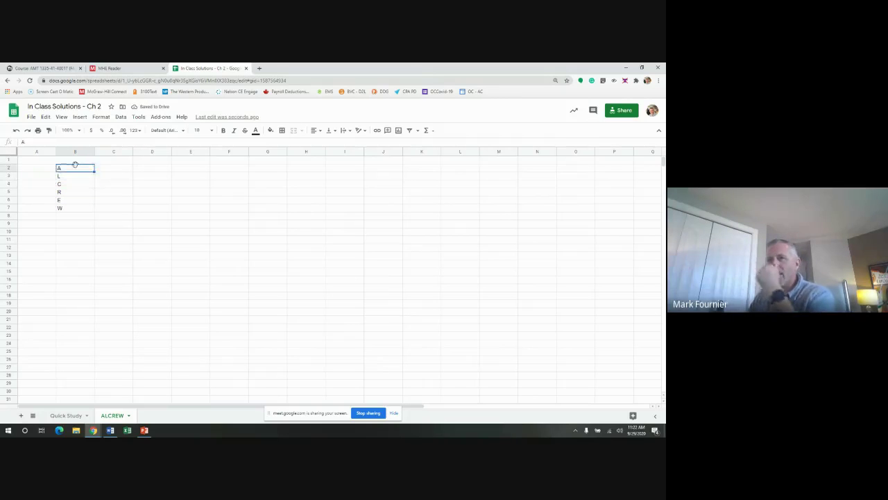
key("Down")
key("Down")
key("Up")
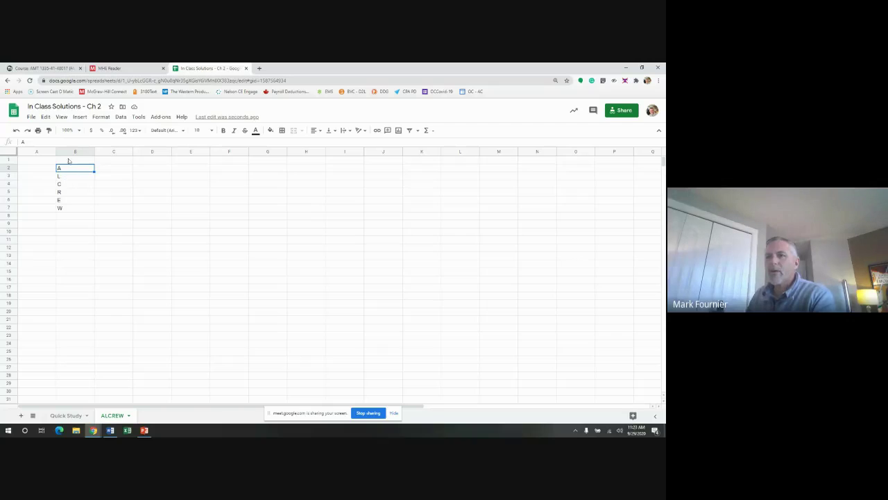
Enter the column header Type in C1.
left_click(107, 162)
type("Type")
key("Return")
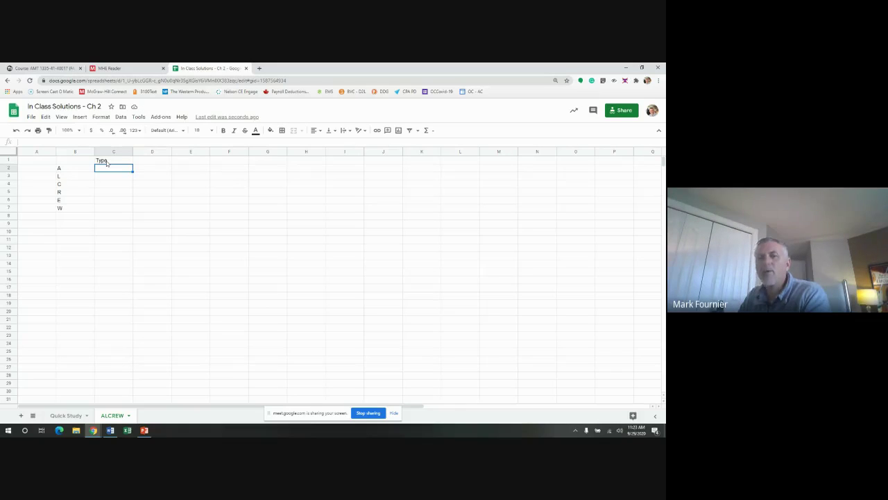
Enter DR in the Type column for the A, E and W rows (C2, C6 and C7).
type("DR")
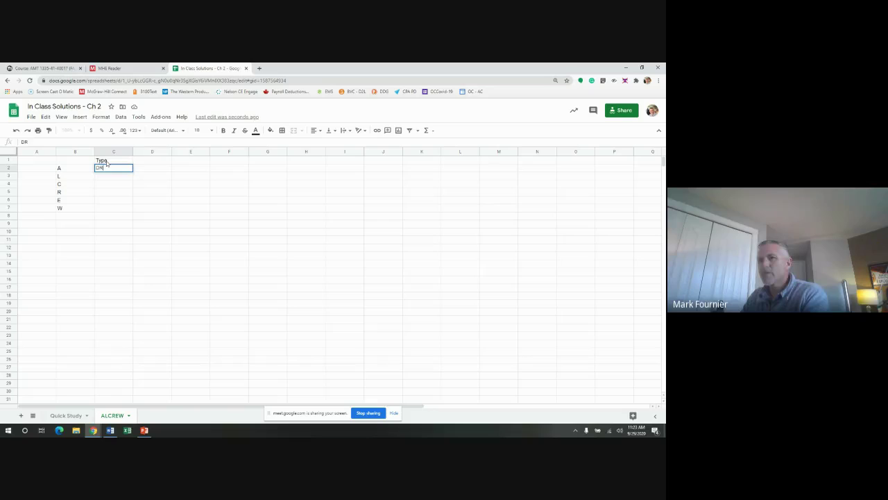
key("Return")
key("Down")
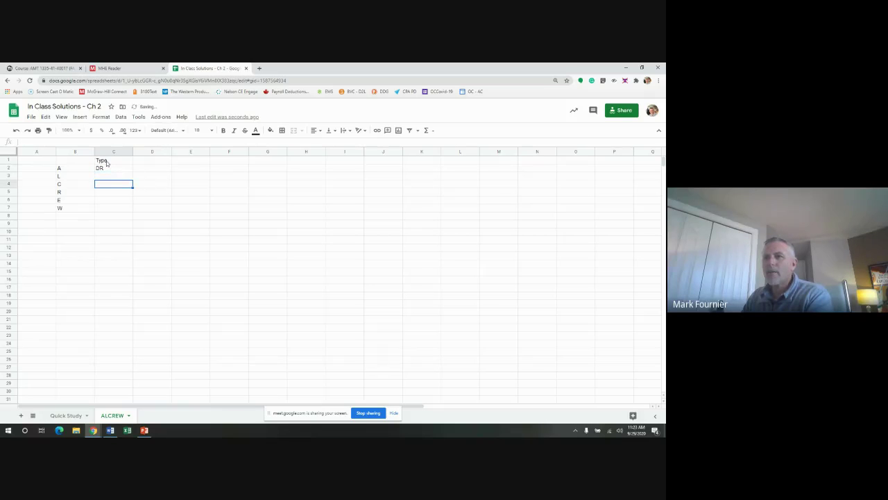
key("Down")
key("Return")
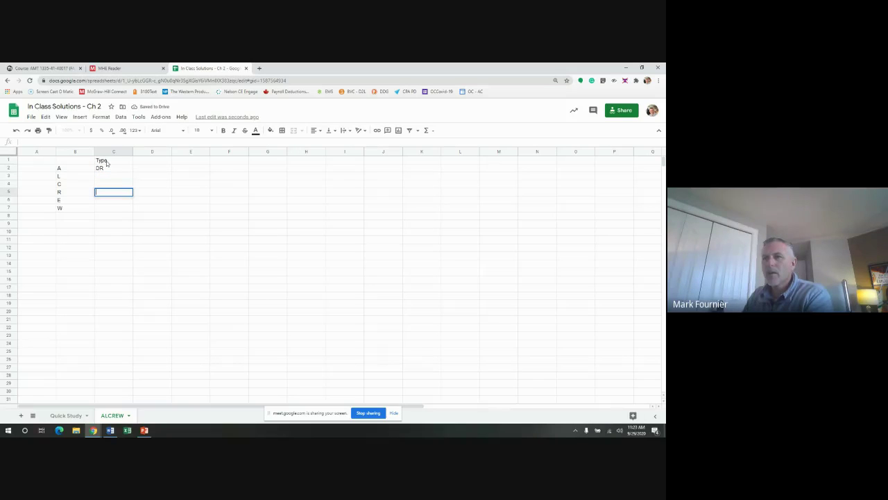
key("Return")
type("DR")
key("Return")
type("DR")
key("Return")
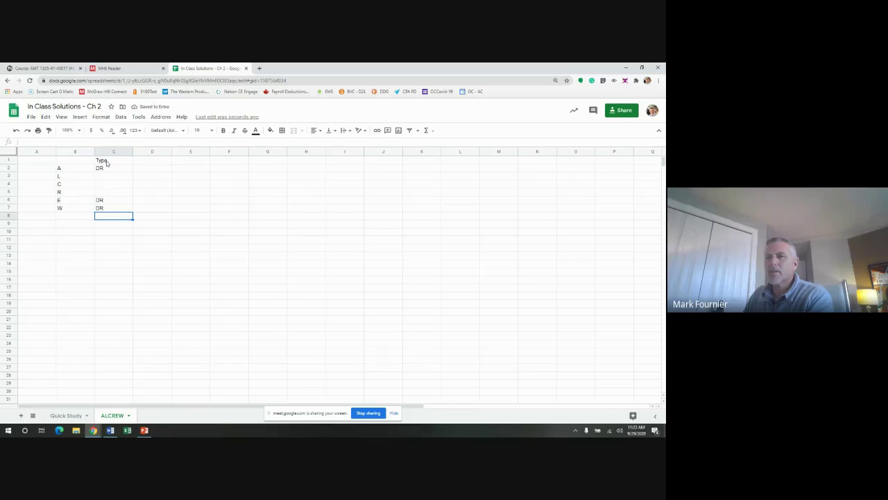
Add the column headers Increase in D1 and Decrease in E1.
key("Up")
key("Up")
key("Up")
key("Up")
key("Up")
key("Up")
key("Up")
key("Right")
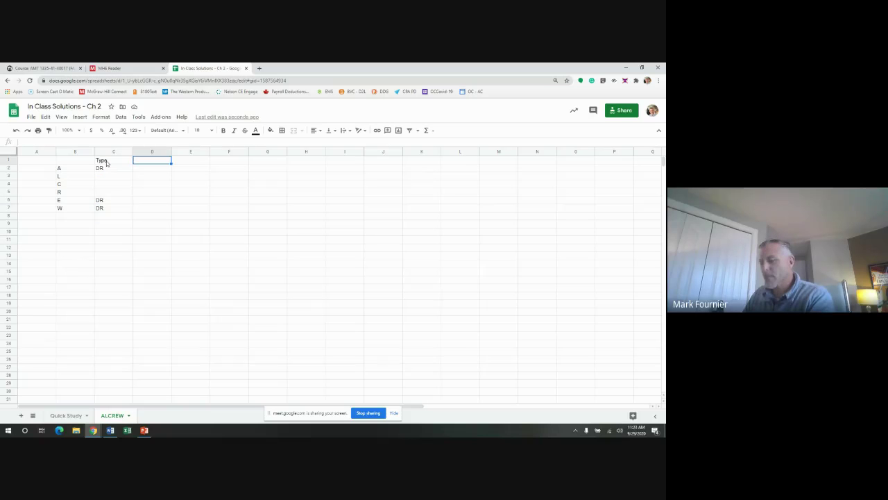
type("De")
key("BackSpace")
key("BackSpace")
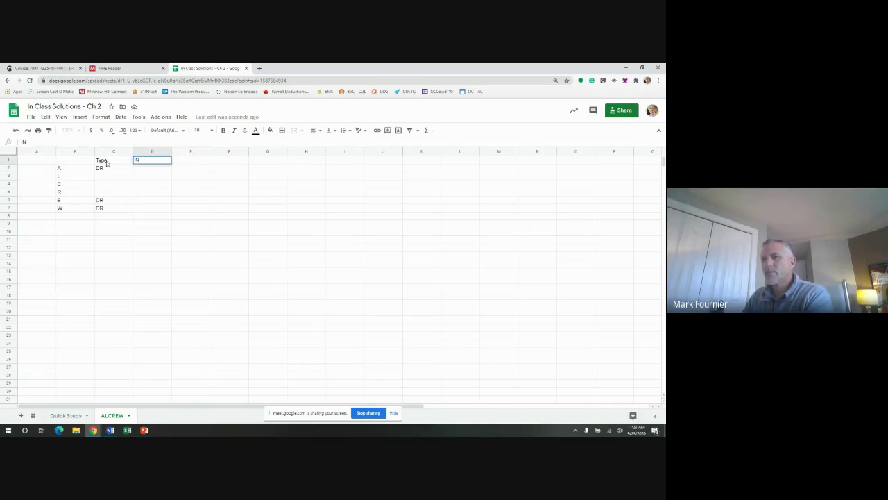
type("Increase")
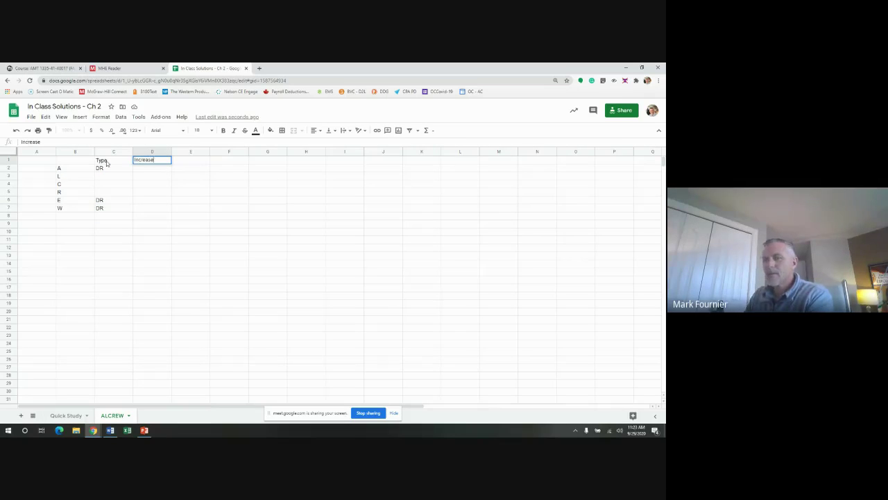
key("Tab")
type("Decrease")
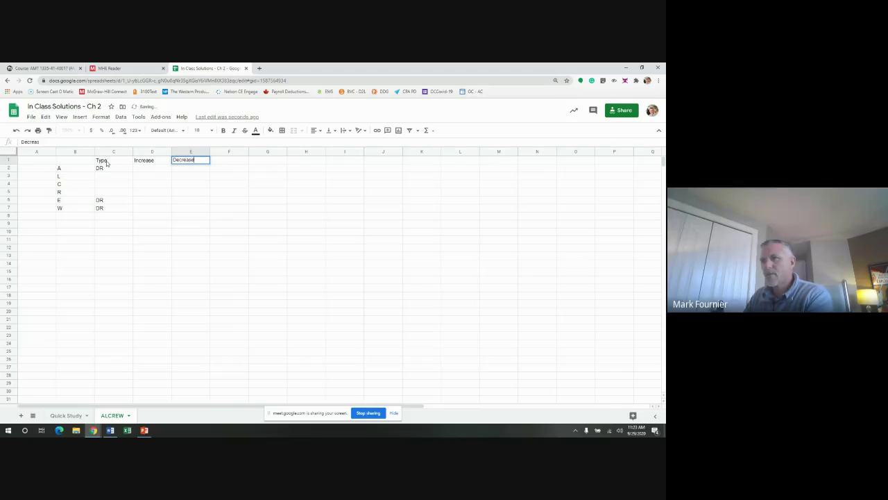
key("Return")
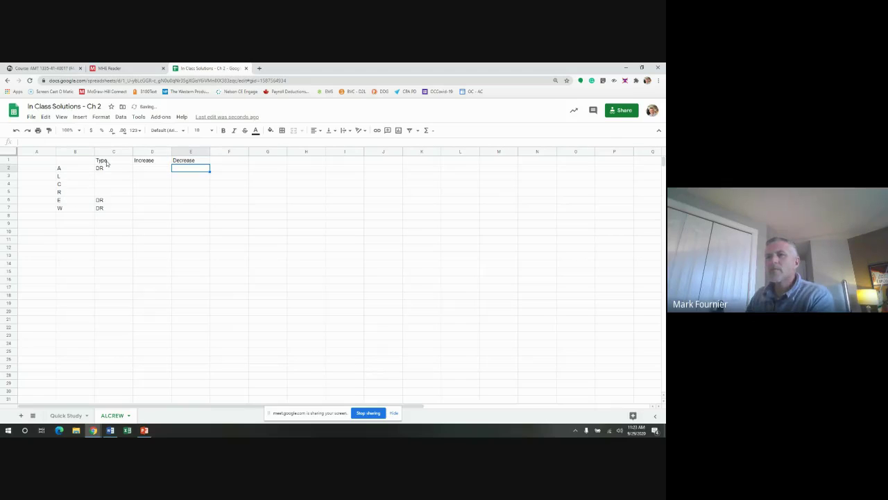
Enter DR in the Increase column for the A, E and W rows (D2, D6 and D7).
left_click(159, 172)
type("DR")
key("Return")
key("Down")
key("Down")
key("Down")
type("DR")
key("Return")
type("DR")
key("Up")
Enter CR in the Decrease column for the A, E and W rows (E2, E6 and E7).
key("Up")
key("Up")
key("Up")
key("Up")
key("Right")
type("CR")
key("Return")
key("Down")
key("Down")
key("Down")
key("Down")
key("Up")
type("CR")
key("Return")
type("CR")
key("Up")
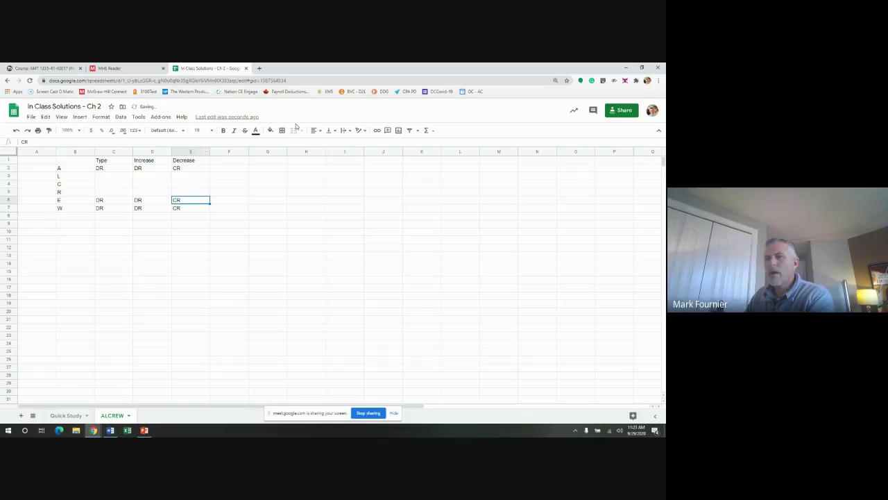
Enter CR in the Type column for the L, C and R rows (C3 through C5).
key("Up")
key("Up")
key("Left")
key("Left")
key("Up")
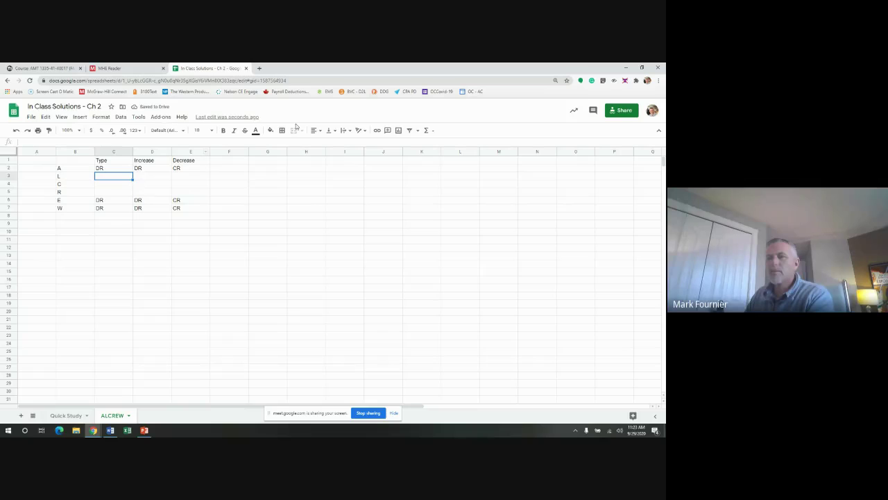
key("Left")
key("Down")
key("Down")
key("Up")
key("Up")
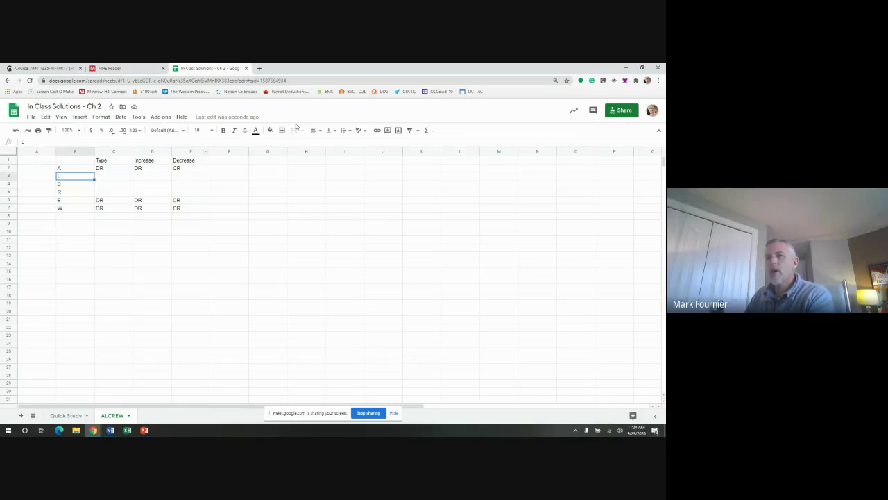
key("Right")
type("CR")
key("Return")
type("CR")
key("Return")
type("CR")
key("Return")
Enter CR in the Increase column for the L, C and R rows (D3 through D5).
key("Up")
key("Up")
key("Up")
key("Right")
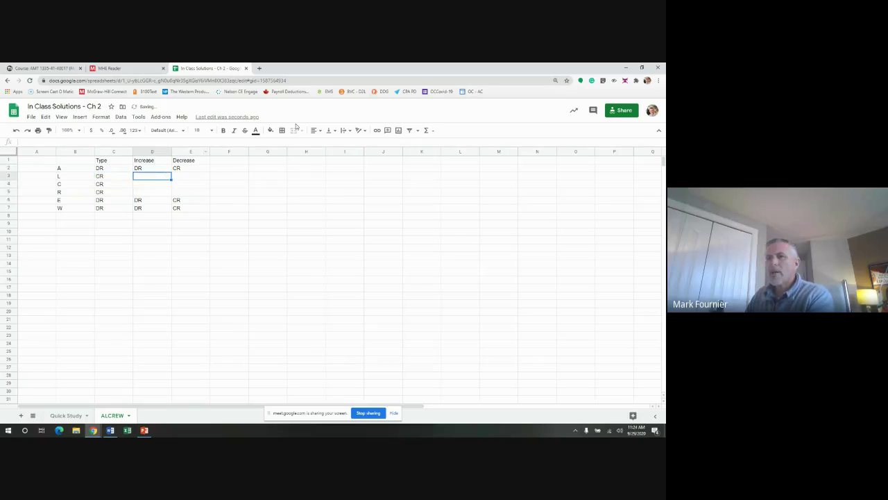
type("CR")
key("Return")
type("CR")
key("Return")
type("CR")
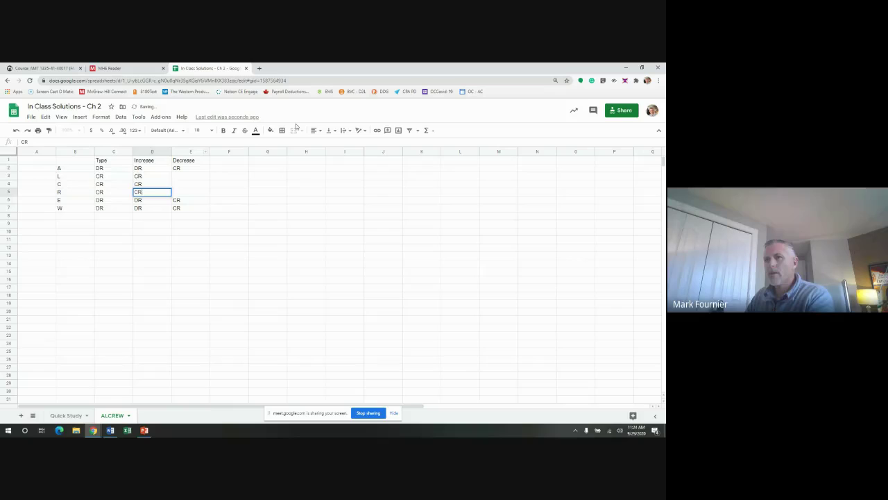
key("Return")
Enter DR in the Decrease column for the L, C and R rows (E3 through E5).
key("Up")
key("Up")
key("Up")
key("Right")
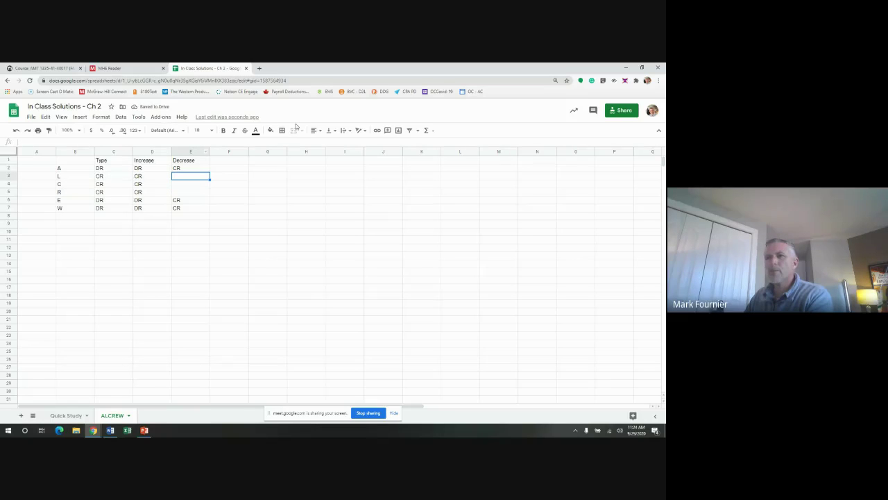
type("DR")
key("Return")
type("DR")
key("Return")
type("DR")
key("Return")
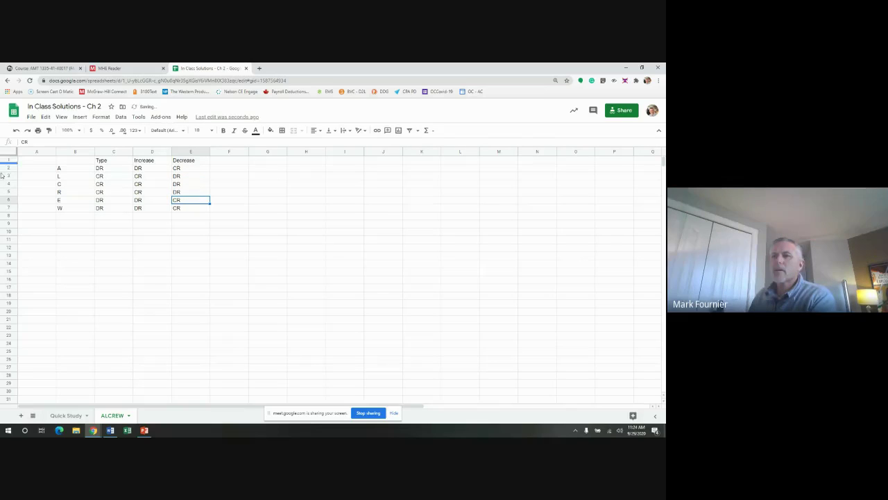
Clear the contents of the whole ALCREW table in B1:E8.
left_click_drag(82, 160, 206, 218)
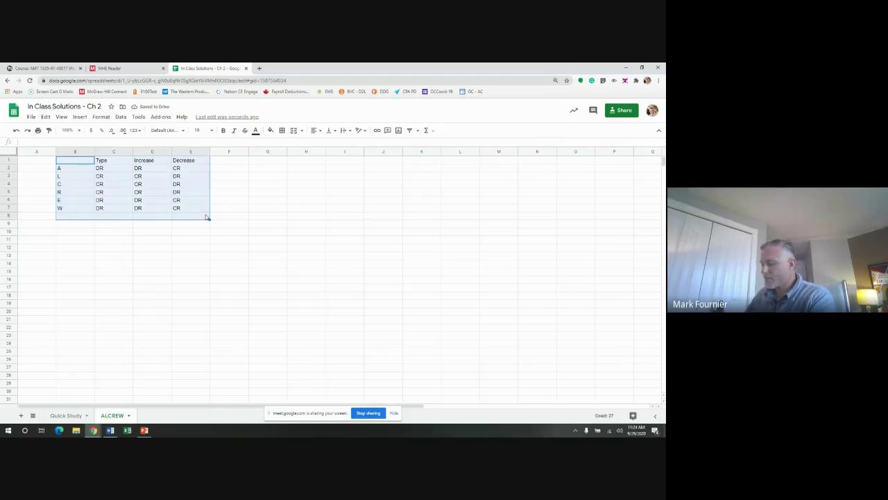
key("Delete")
key("Down")
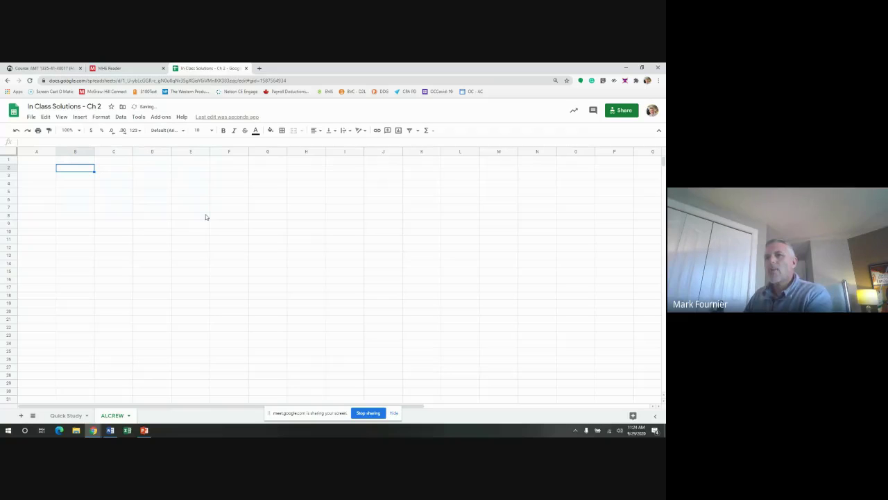
Fill the blank sheet's cells B2 through B7 with the row labels A, L, C, R, E and W.
type("A")
key("Return")
type("C")
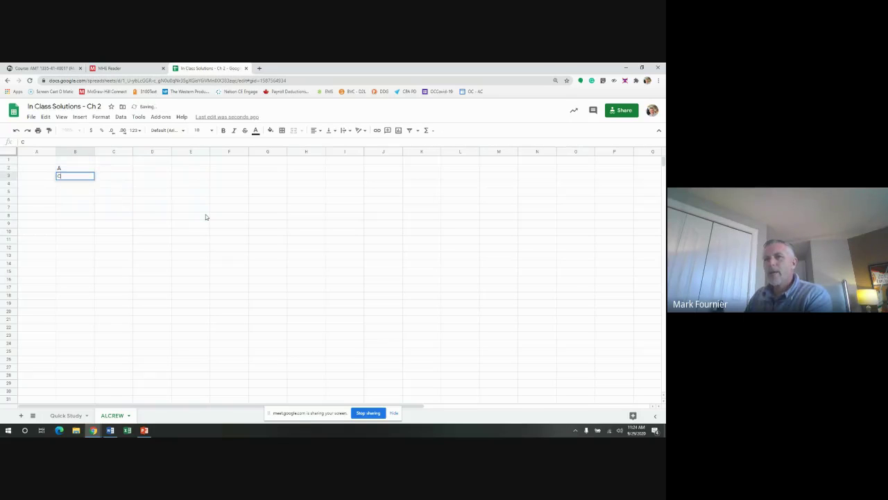
key("BackSpace")
key("Return")
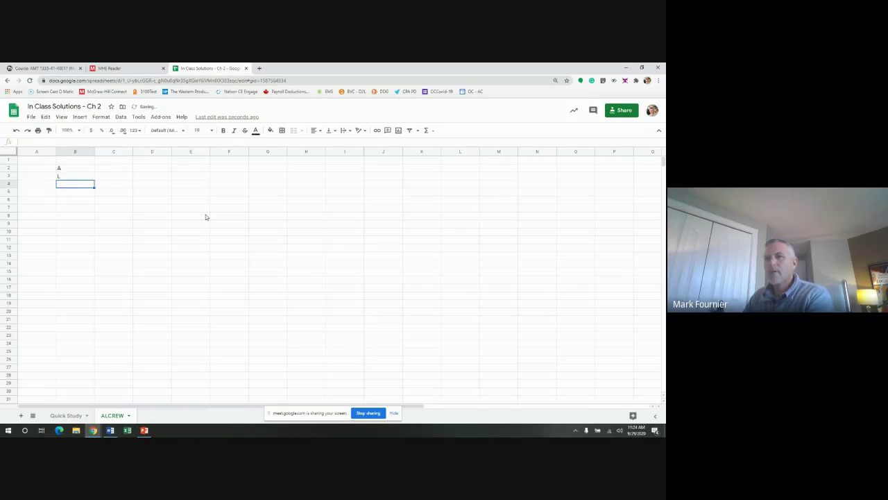
type("C")
key("Return")
type("R")
key("Return")
type("E")
key("Return")
type("W")
key("Up")
Enter the column header TYPE in C1 above the blank column beside the letters.
key("Up")
key("Up")
key("Up")
key("Up")
key("Up")
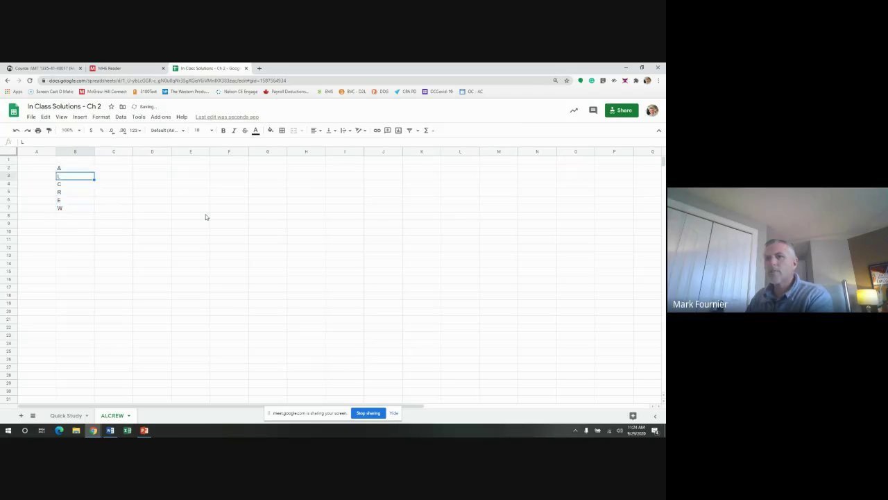
key("Right")
type("TYPE")
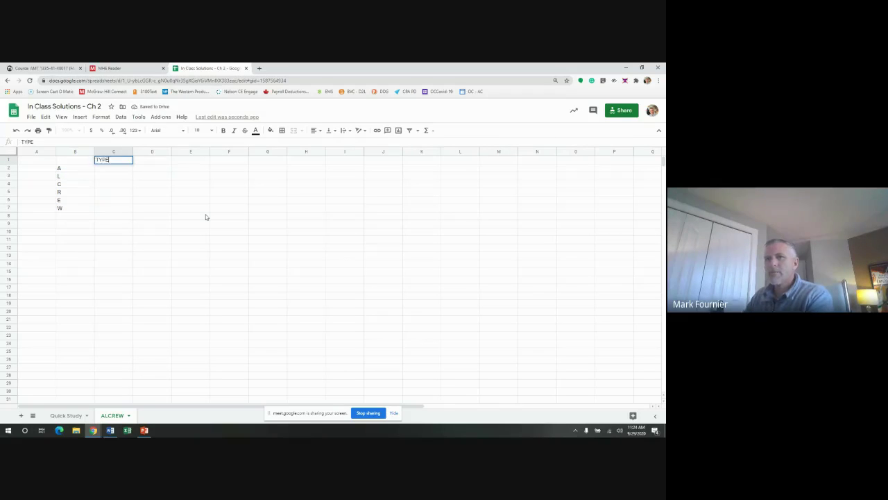
key("Return")
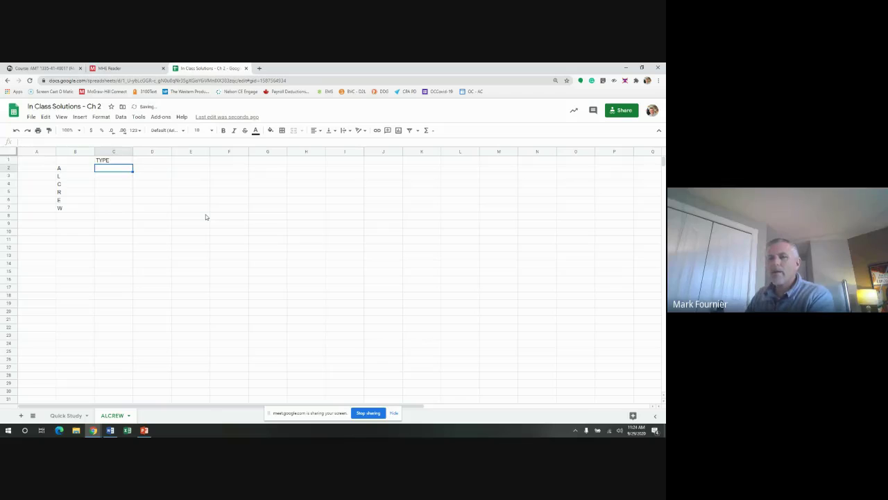
Enter DR in the TYPE column for the A, E and W rows (C2, C6 and C7).
type("DR")
key("Return")
key("Down")
key("Down")
key("Down")
type("DR")
key("Return")
type("DR")
Add the column headers INCREASE in D1 and DECREASE in E1.
key("Up")
key("Up")
key("Up")
key("Up")
key("Up")
key("Up")
key("Right")
type("INCR")
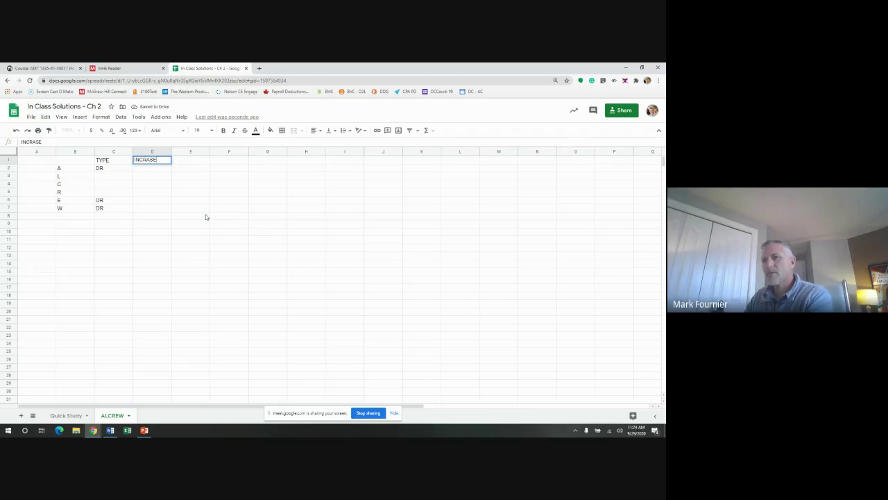
key("BackSpace")
type("EA")
key("BackSpace")
key("BackSpace")
type("REASE")
key("Tab")
type("DECREASE")
key("Return")
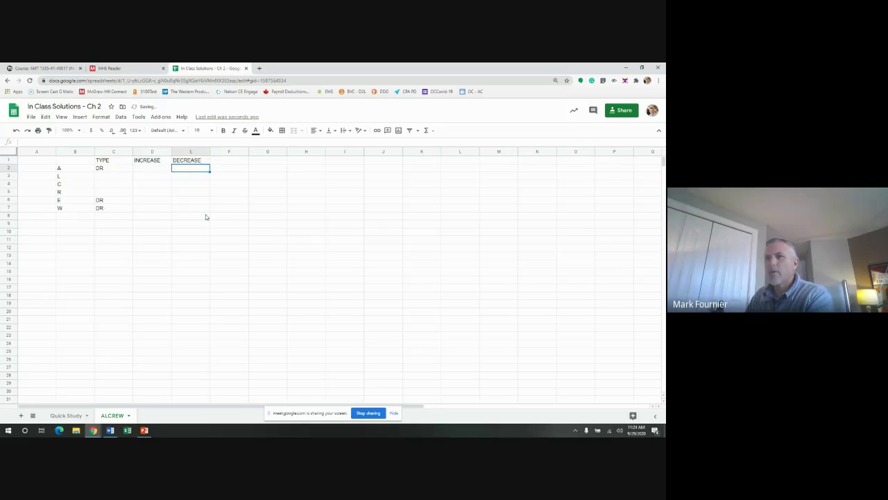
Enter DR in the INCREASE column for the A, E and W rows (D2, D6 and D7).
key("Left")
type("DR")
key("Return")
key("Down")
key("Down")
key("Down")
type("DR")
key("Return")
type("DR")
Enter CR in the DECREASE column for the A, E and W rows (E2, E6 and E7).
key("Up")
key("Up")
key("Up")
key("Up")
key("Up")
key("Right")
type("CR")
key("Return")
key("Down")
key("Down")
key("Down")
key("Down")
key("Up")
type("CR")
key("Return")
type("CR")
key("Return")
Fill the TYPE column with CR for the L, C and R rows (C3 through C5).
key("Up")
key("Up")
key("Up")
key("Up")
key("Up")
key("Left")
key("Left")
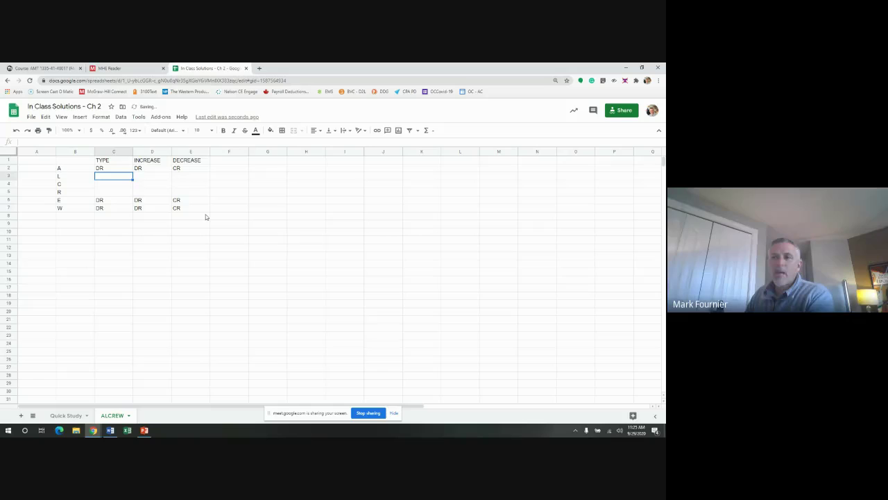
type("CR")
key("Return")
type("CR")
key("Return")
type("CR")
key("Return")
Fill the INCREASE column with CR for the L, C and R rows (D3 through D5).
key("Up")
key("Up")
key("Up")
key("Right")
type("CR")
key("Return")
type("CR")
key("Return")
type("CR")
Fill the DECREASE column with DR for the L, C and R rows (E3 through E5).
key("Up")
key("Up")
key("Right")
type("DR")
key("Return")
type("DR")
key("Return")
type("DR")
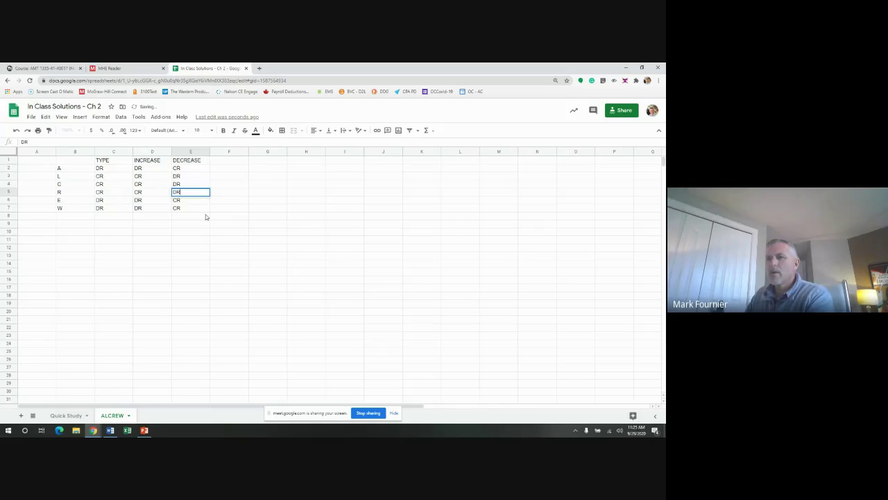
key("Return")
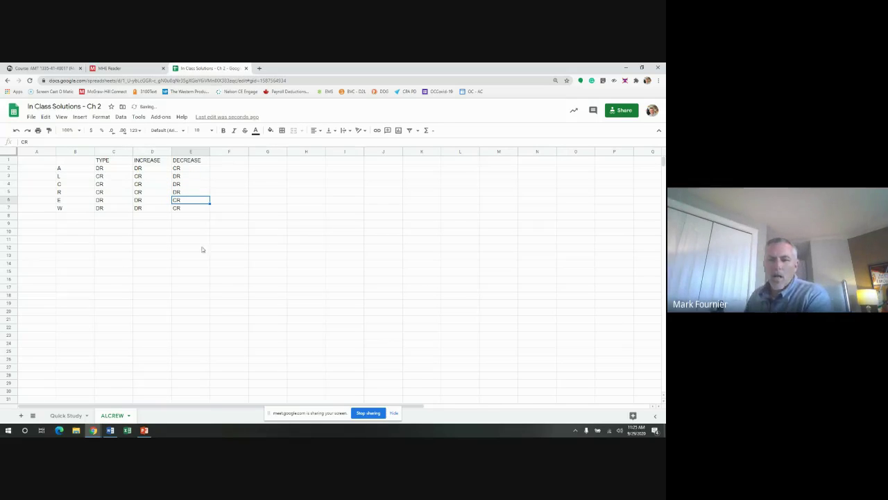